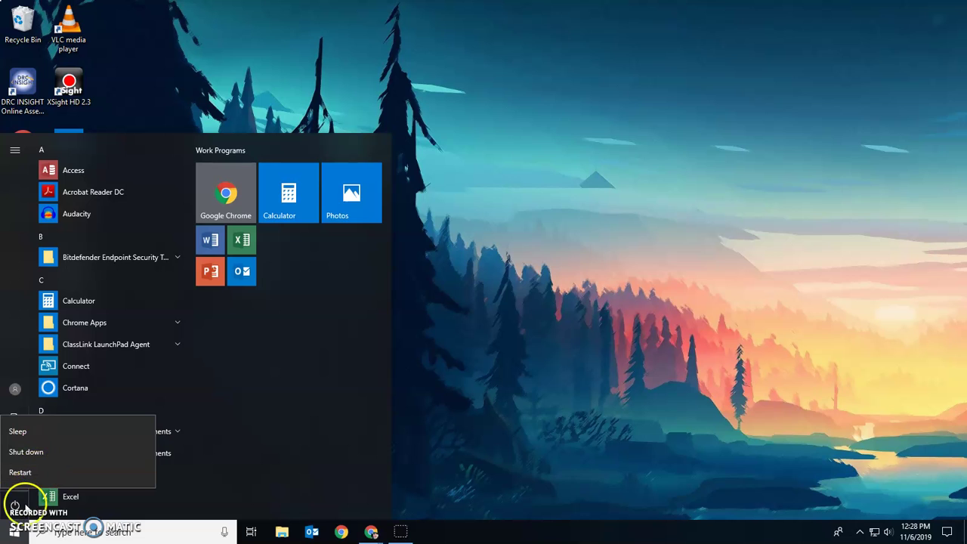
- Dismiss the power options, open Windows Settings to view its categories, and close the Settings window
click(15, 505)
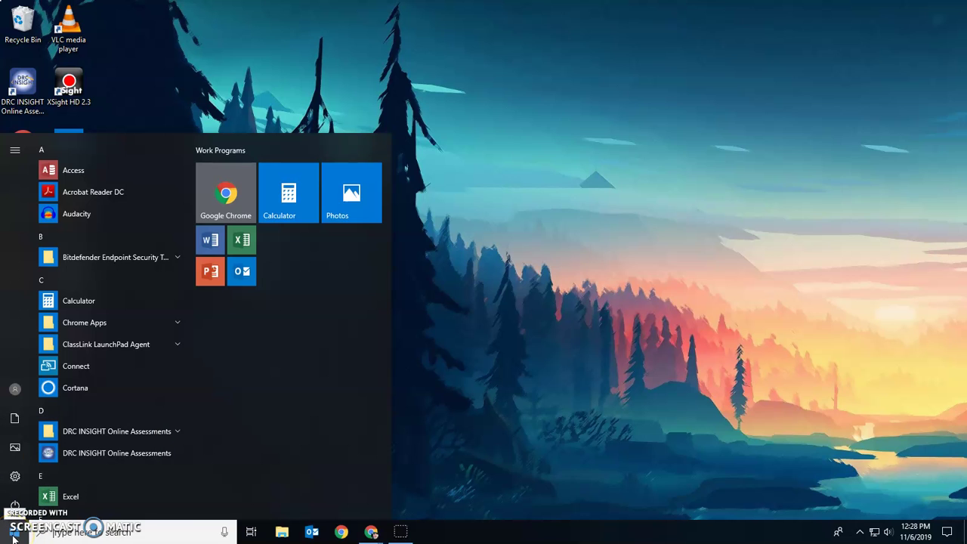
click(14, 476)
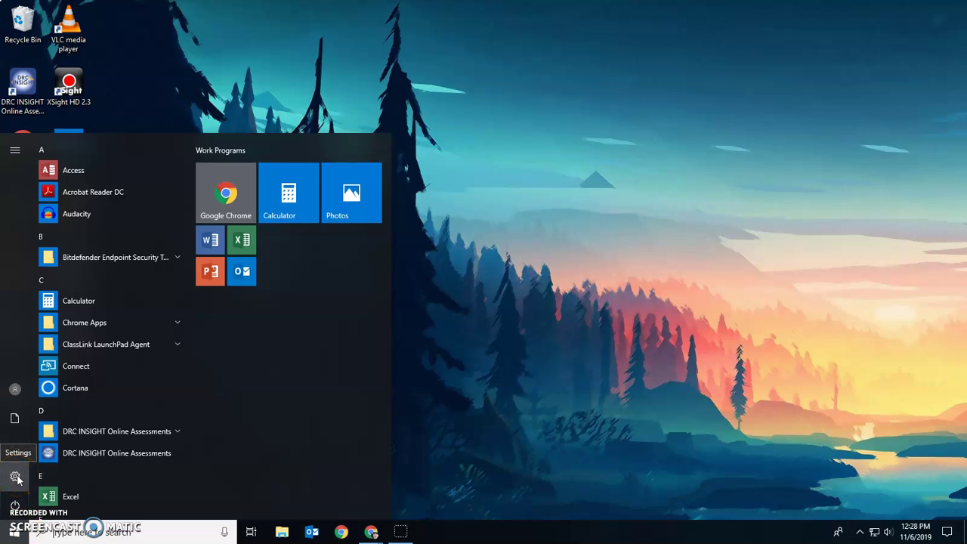
click(17, 478)
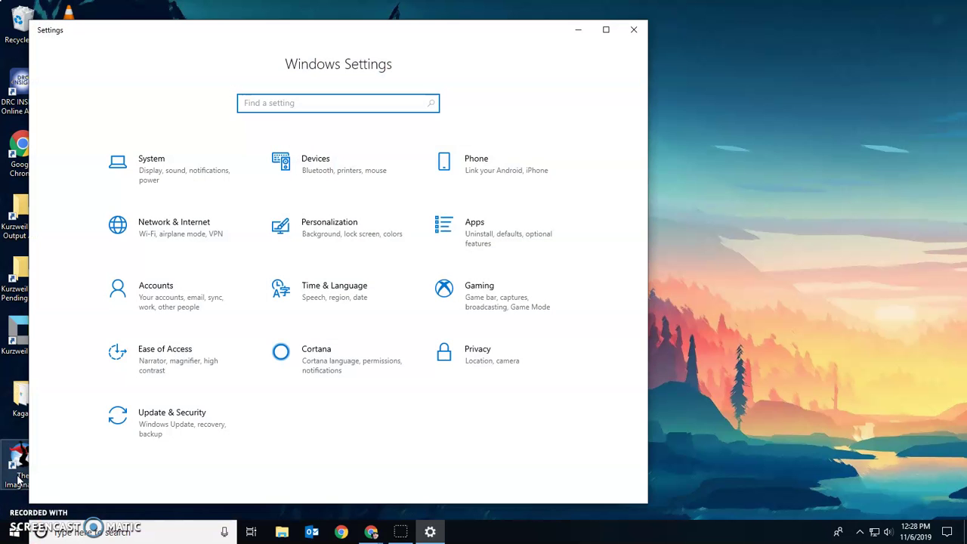
drag(517, 39, 658, 34)
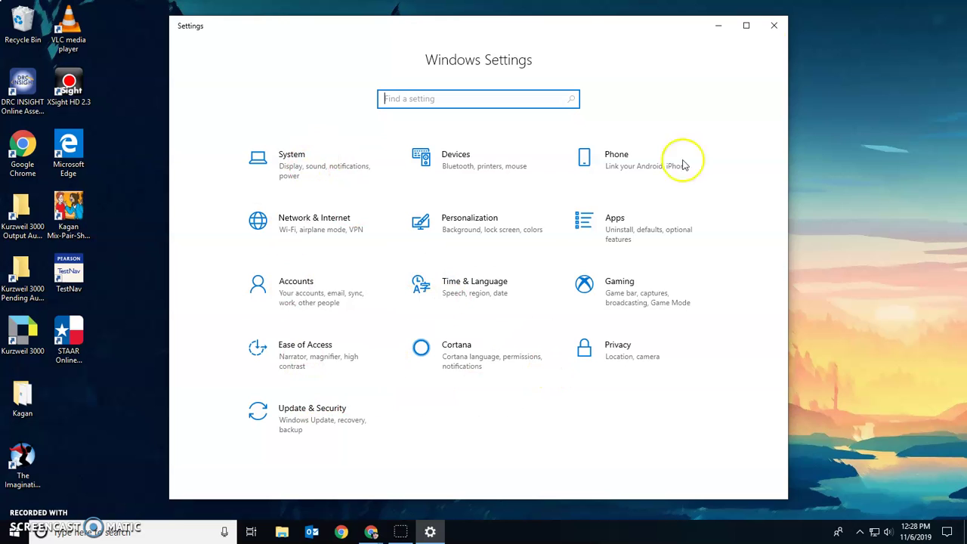
click(777, 28)
- Open the Documents folder from the Start menu's shortcuts, bring its window fully into view, and close it
click(14, 532)
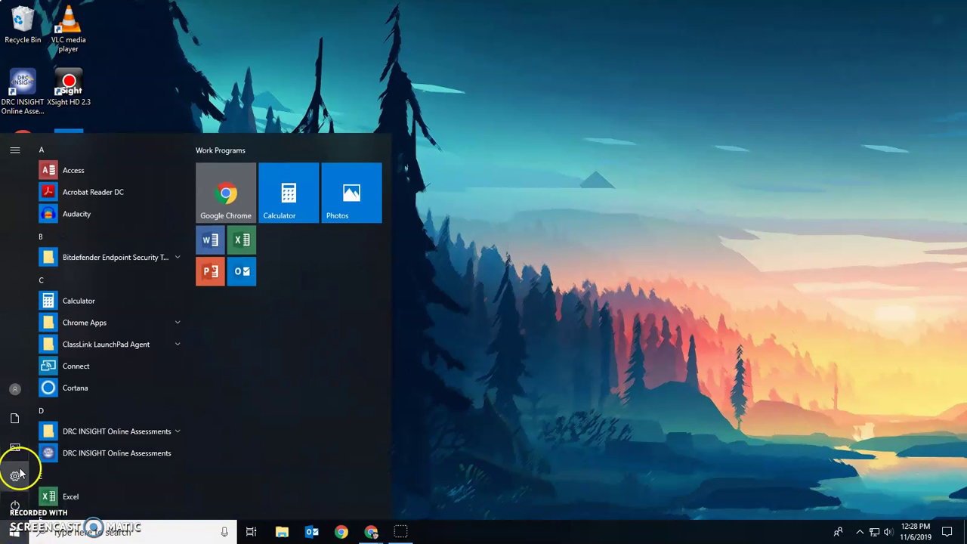
click(15, 419)
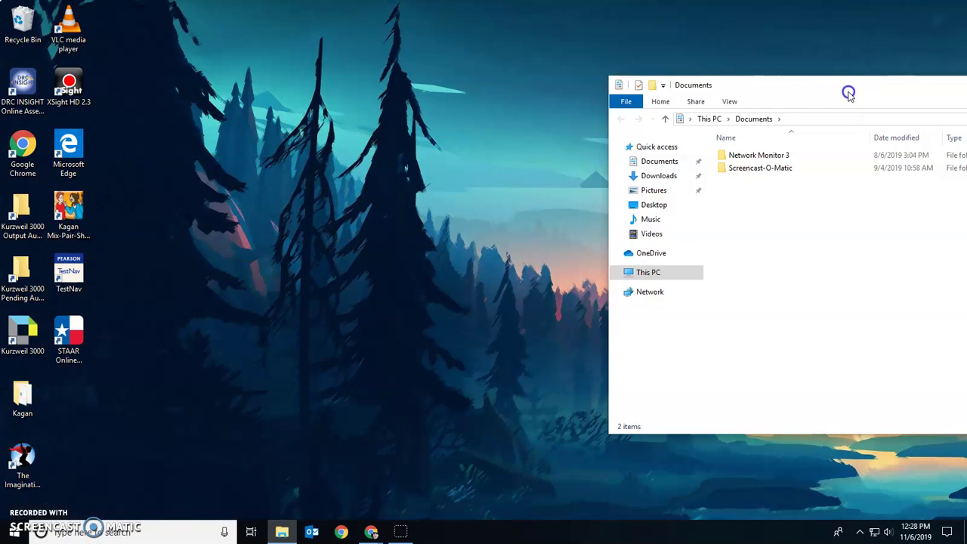
drag(846, 91, 389, 90)
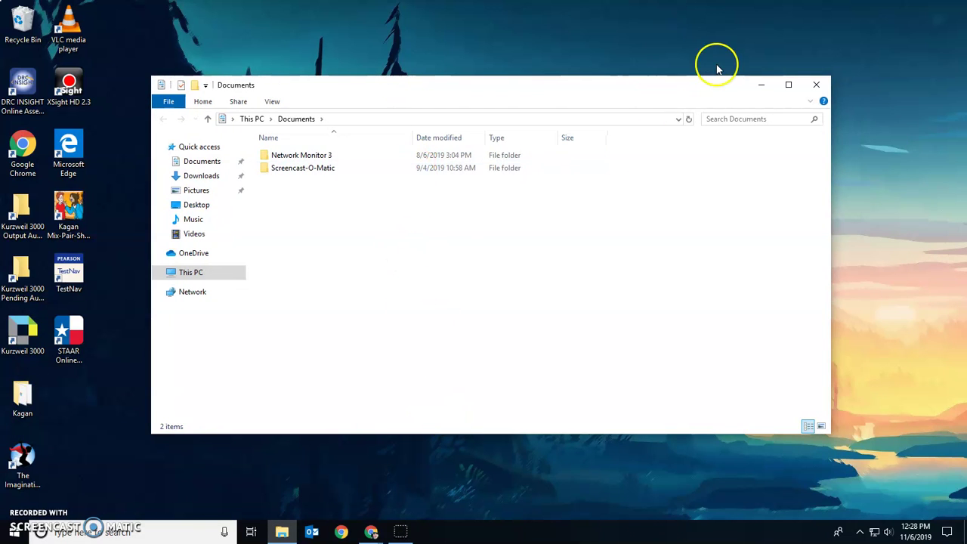
click(817, 87)
- Expand the Start menu's shortcut sidebar to view the names of its icons, and collapse it again
click(14, 532)
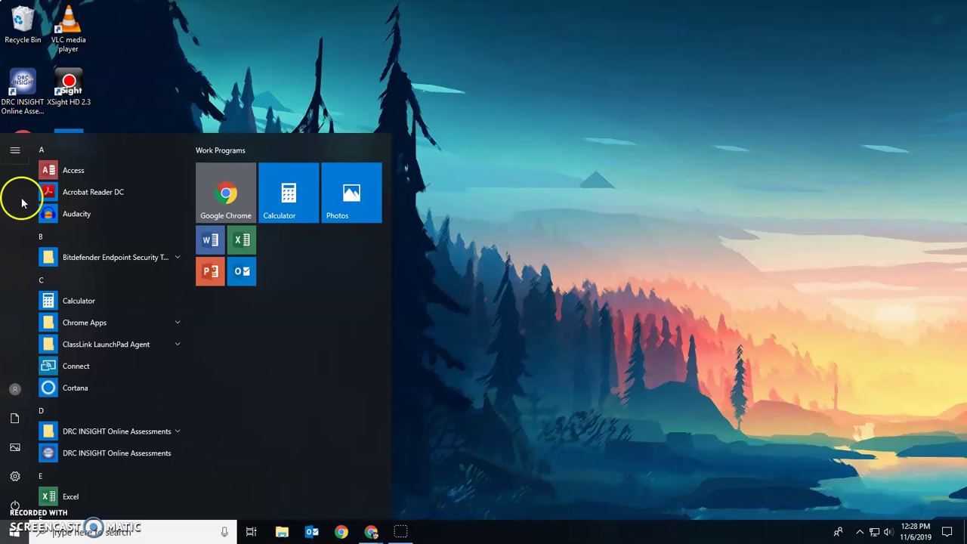
click(17, 153)
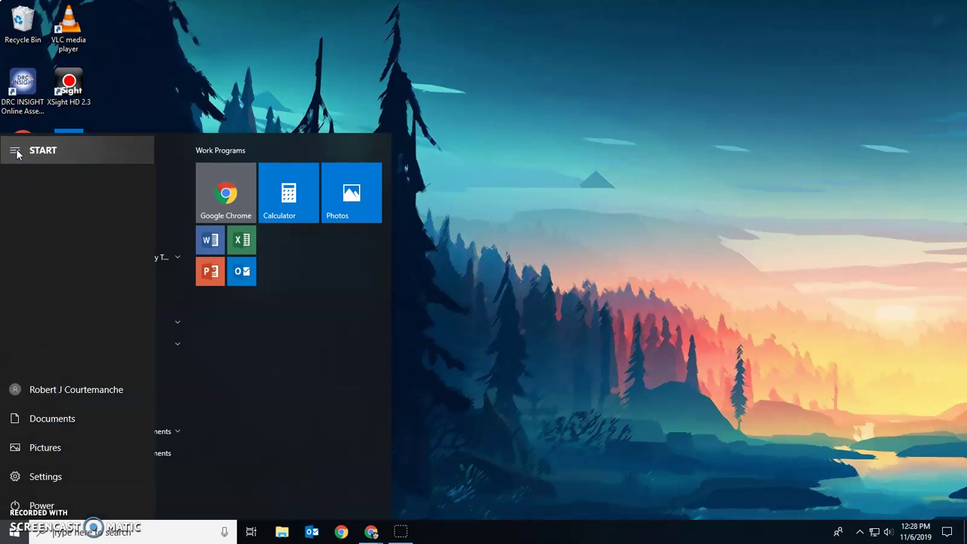
click(17, 154)
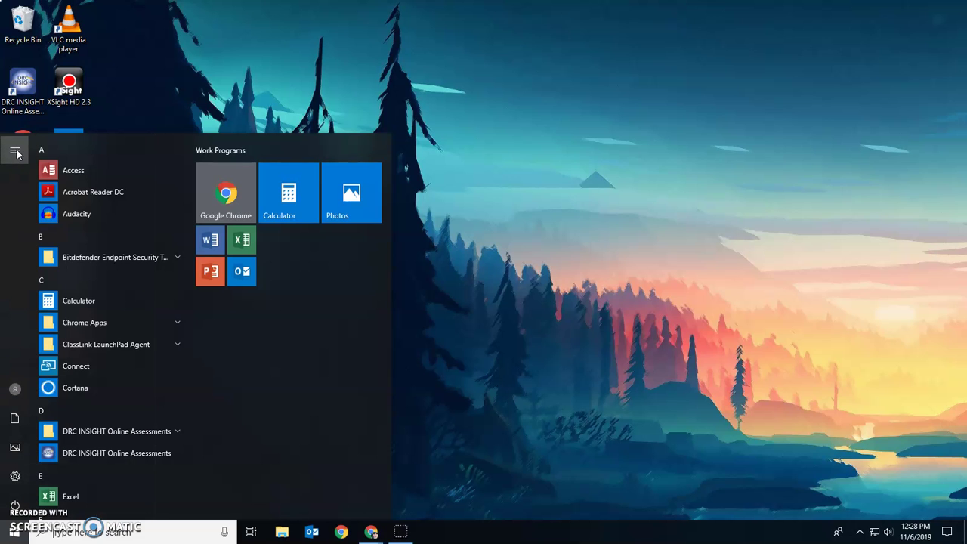
click(18, 151)
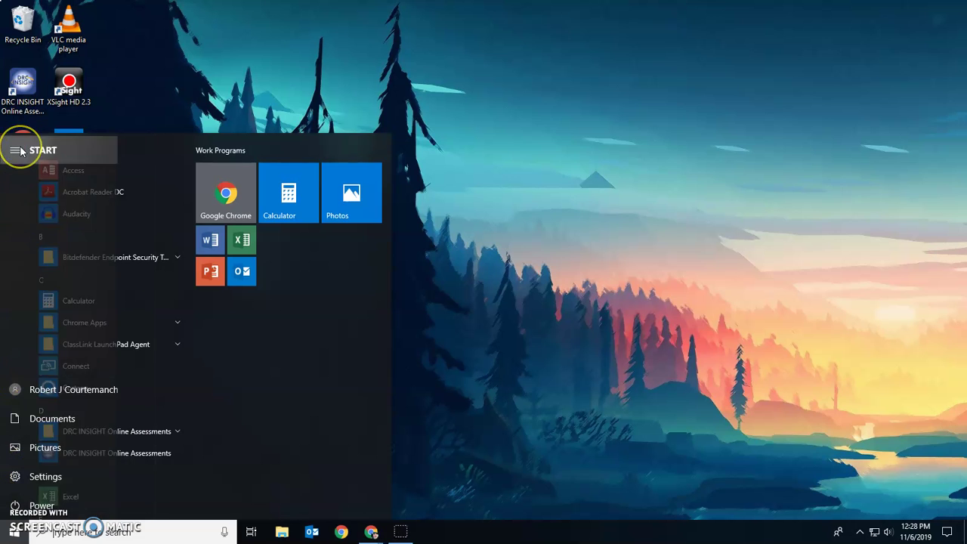
click(20, 151)
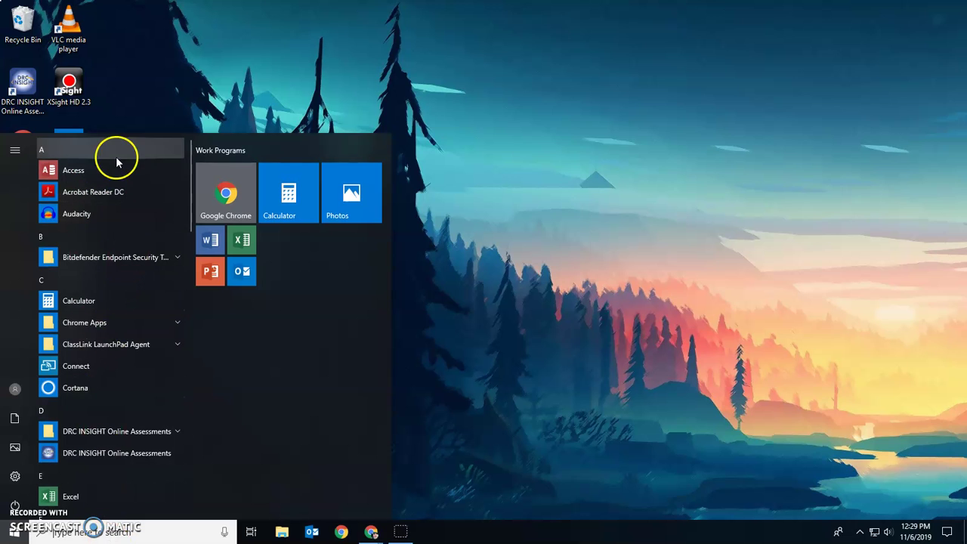
- Look through the Start menu's alphabetical program list from A to X and return to its beginning
scroll(106, 197, down, 2)
scroll(88, 242, down, 3)
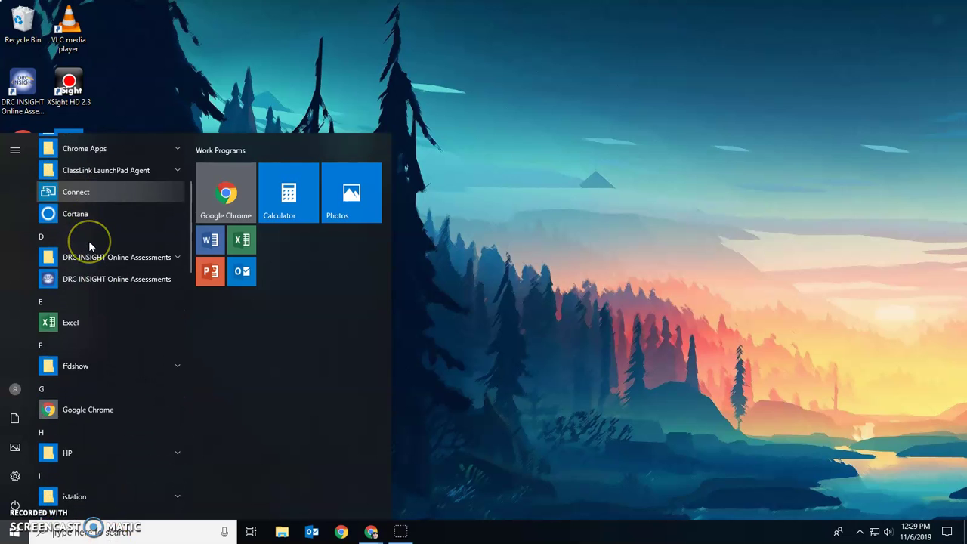
scroll(89, 246, down, 7)
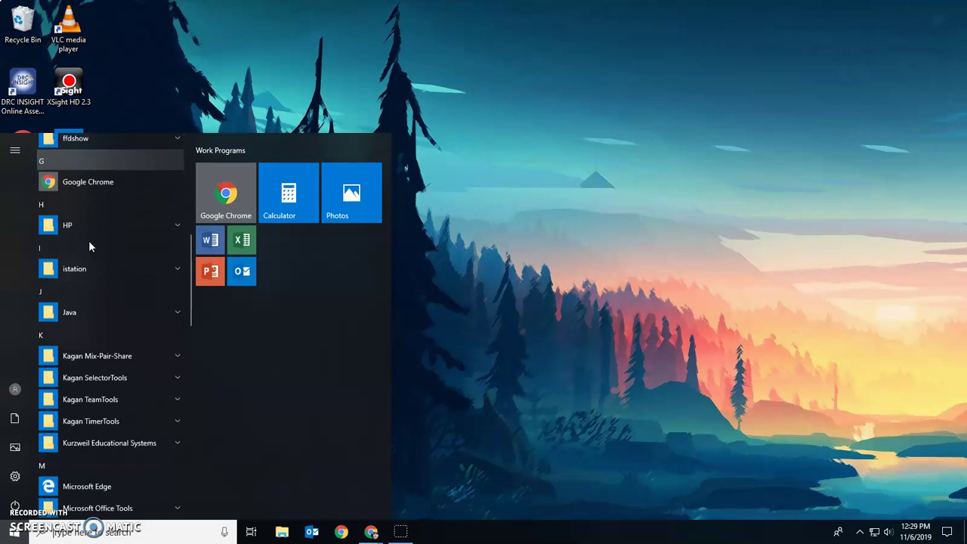
scroll(88, 242, down, 7)
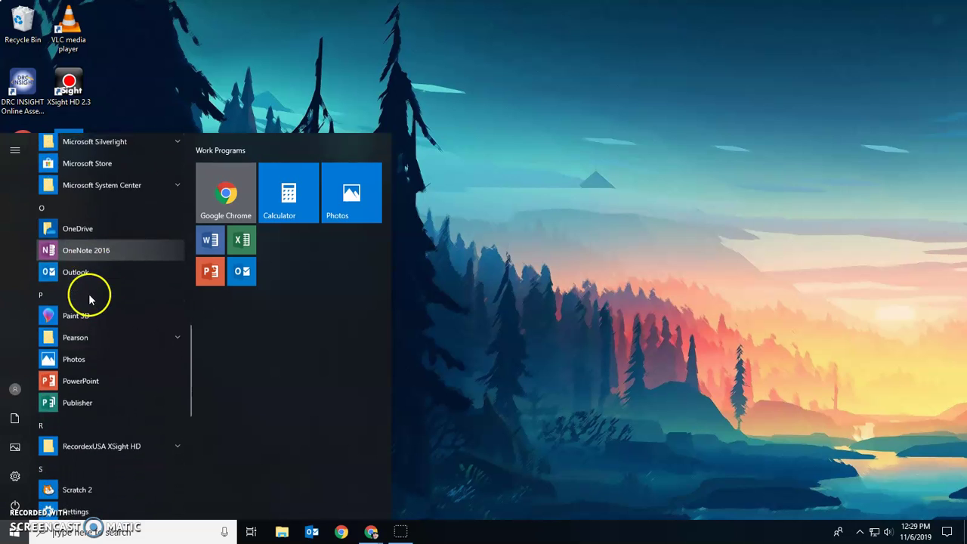
scroll(88, 303, down, 5)
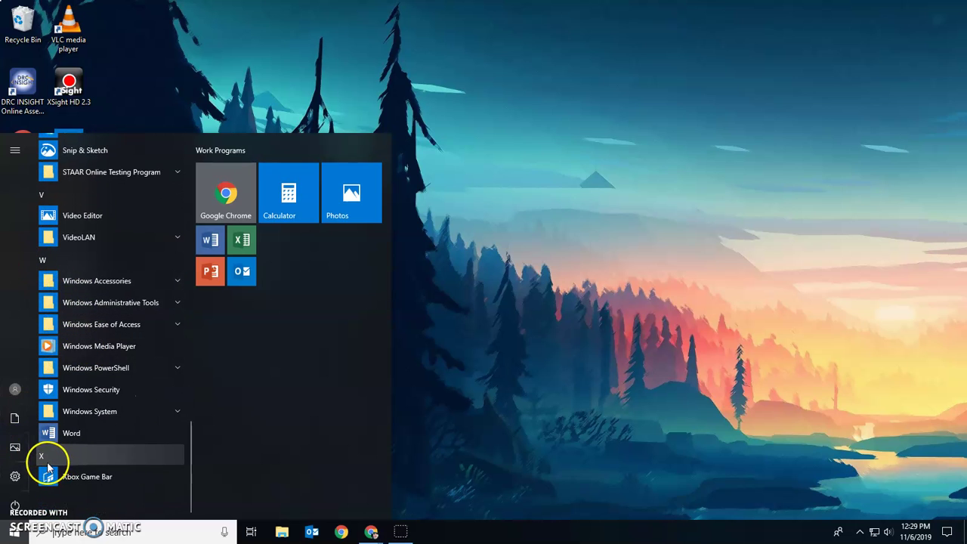
scroll(53, 454, up, 10)
scroll(62, 436, up, 8)
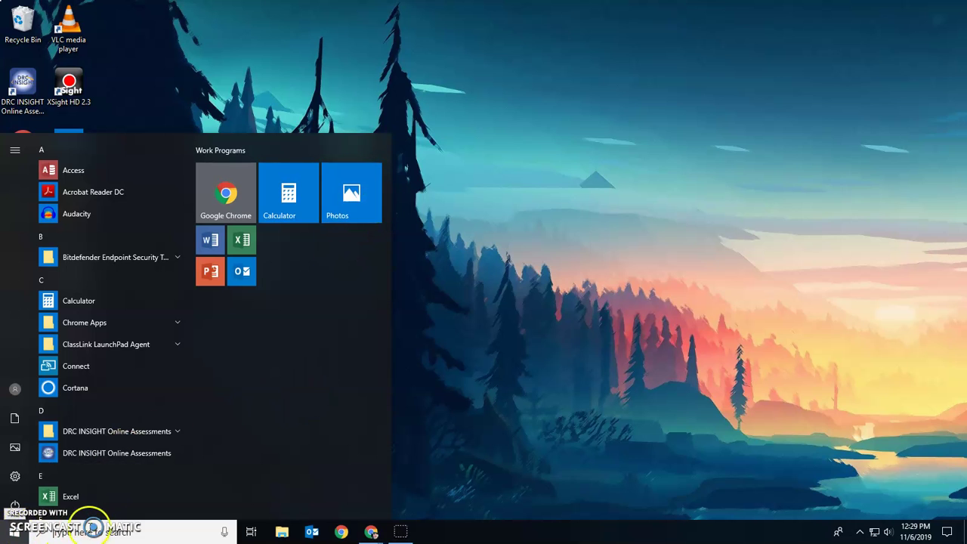
- Search Windows for "word" to view the matching apps and settings, and clear the search text
click(112, 522)
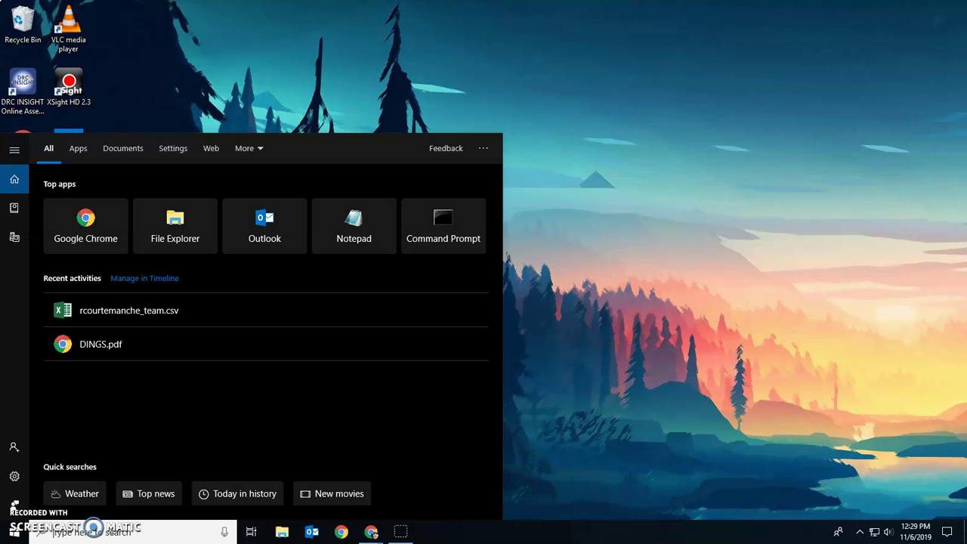
text(word)
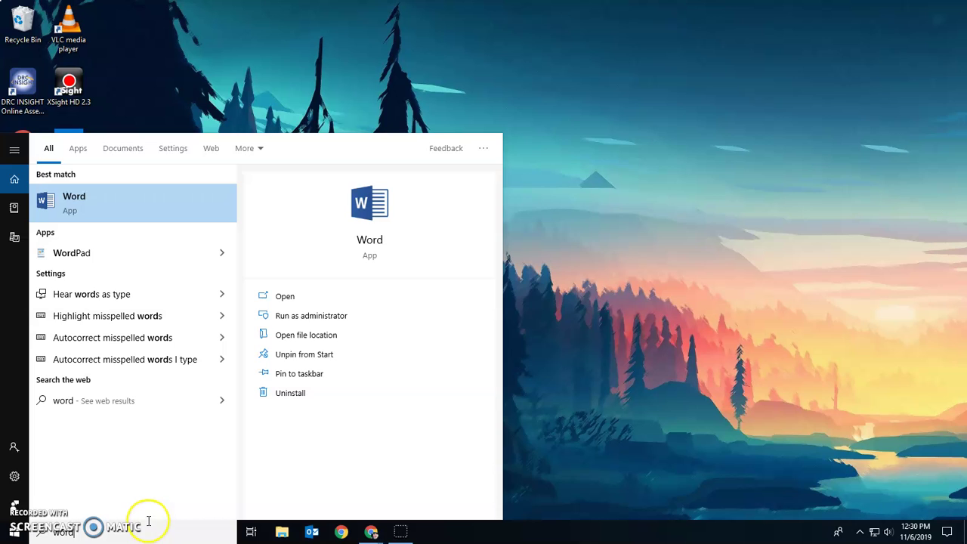
key(BackSpace)
key(BackSpace)
key(BackSpace)
key(BackSpace)
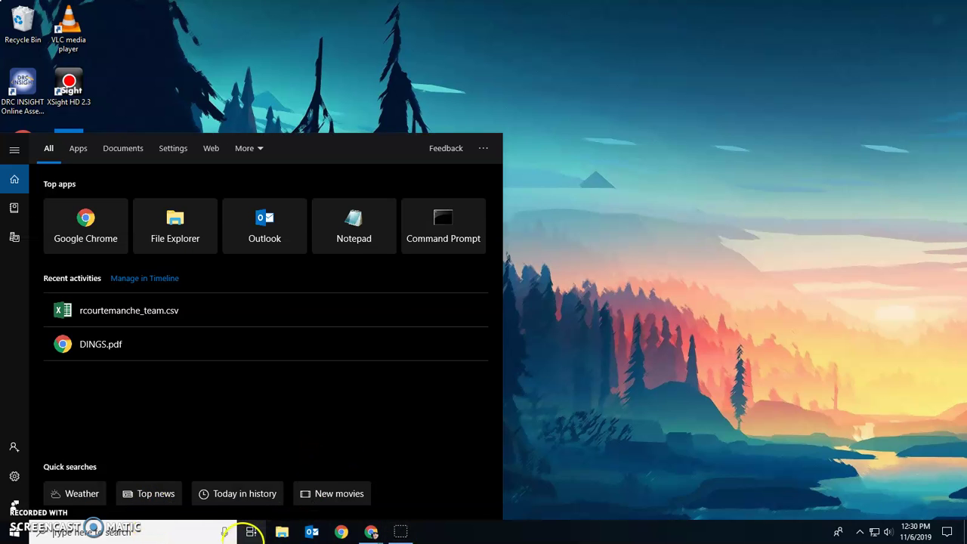
- Open Task View to look at the open windows and the activity timeline, and close it
click(251, 534)
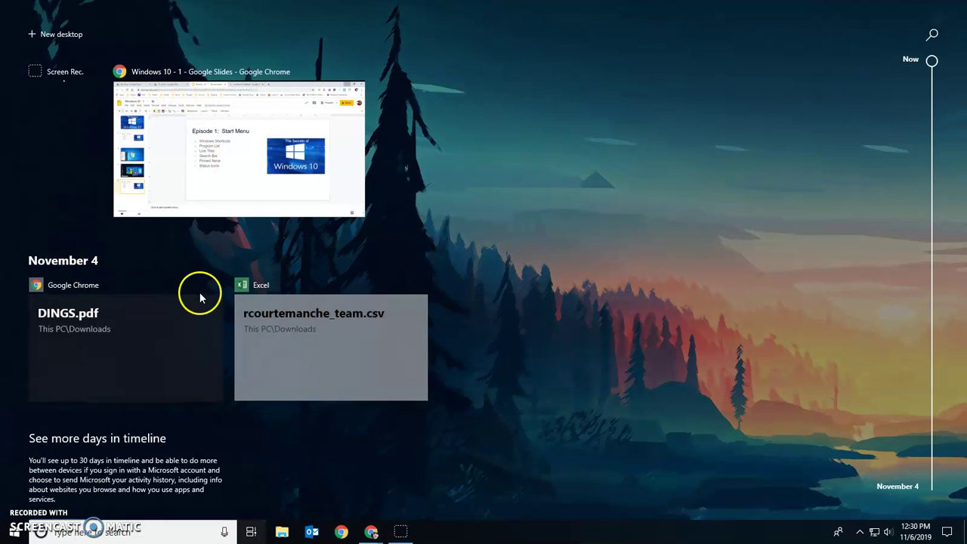
click(251, 533)
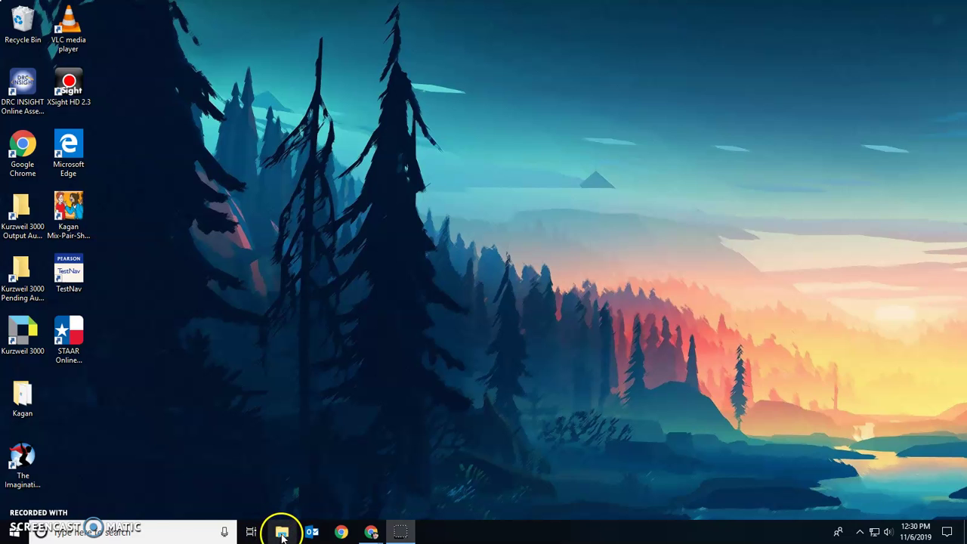
- Open File Explorer, view the folders, drives and network locations in This PC, and close the window
click(283, 535)
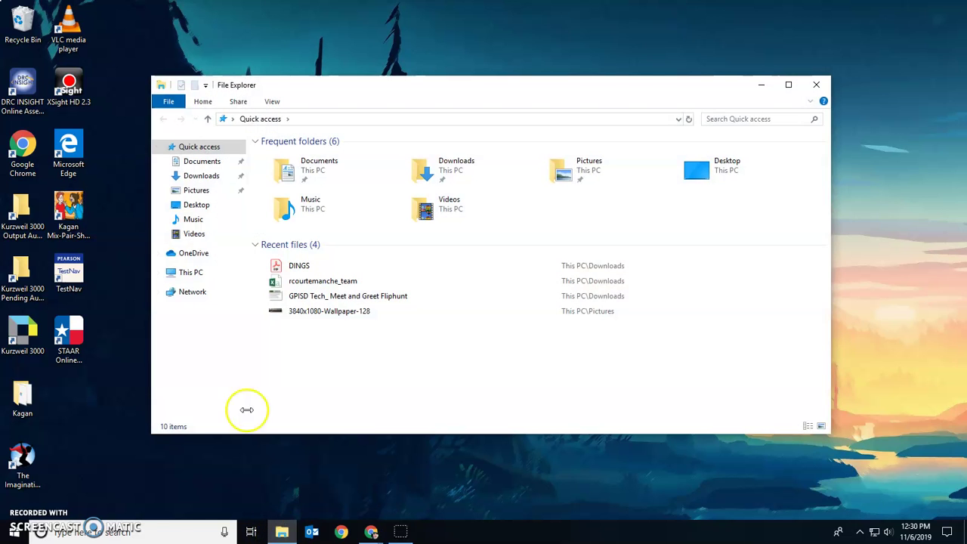
drag(713, 86, 732, 47)
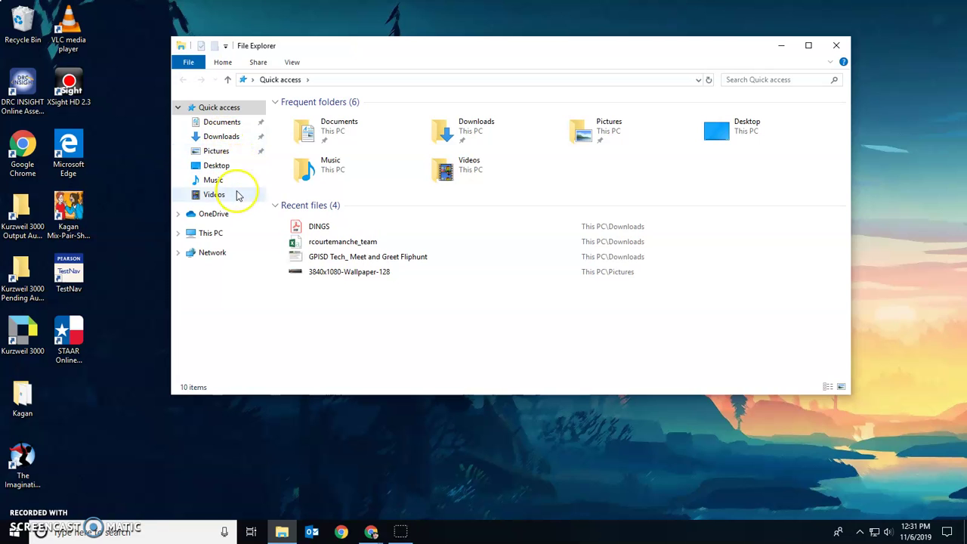
click(208, 233)
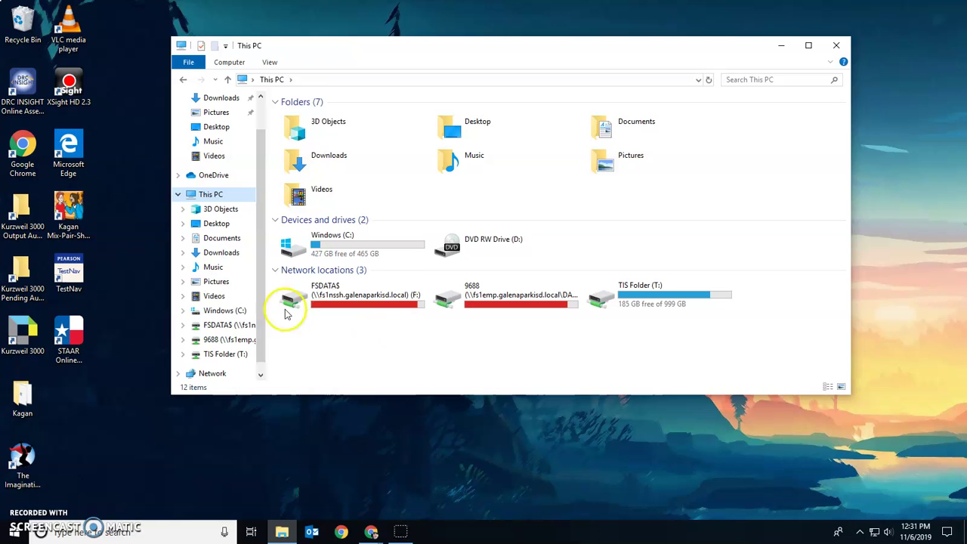
key(alt+F4)
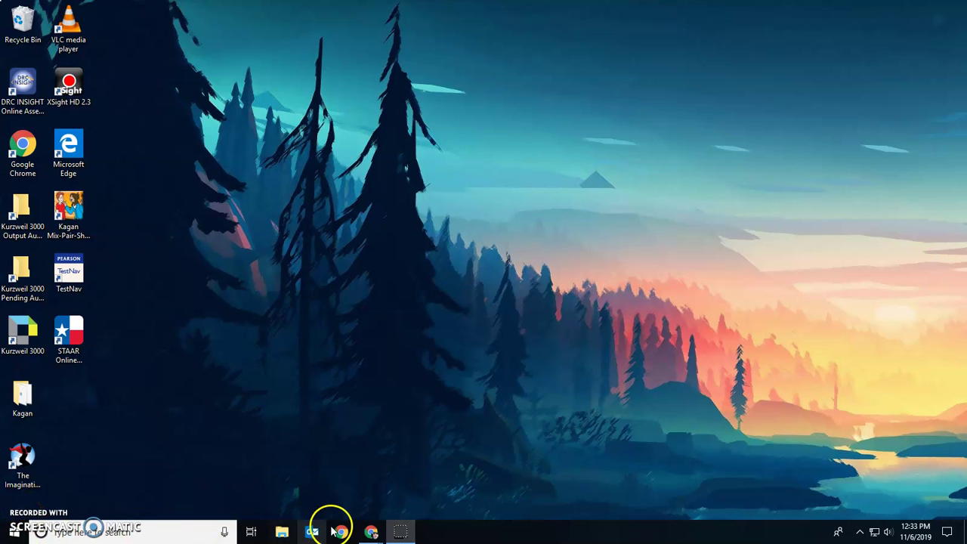
- Switch to the Google Chrome window showing the "Windows 10 - 1" Google Slides presentation
mouse_move(371, 533)
click(334, 485)
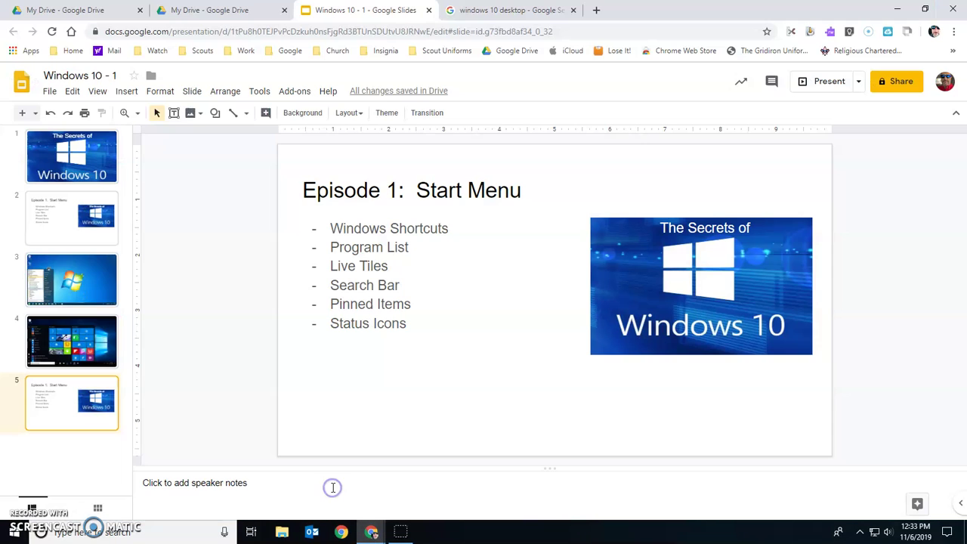